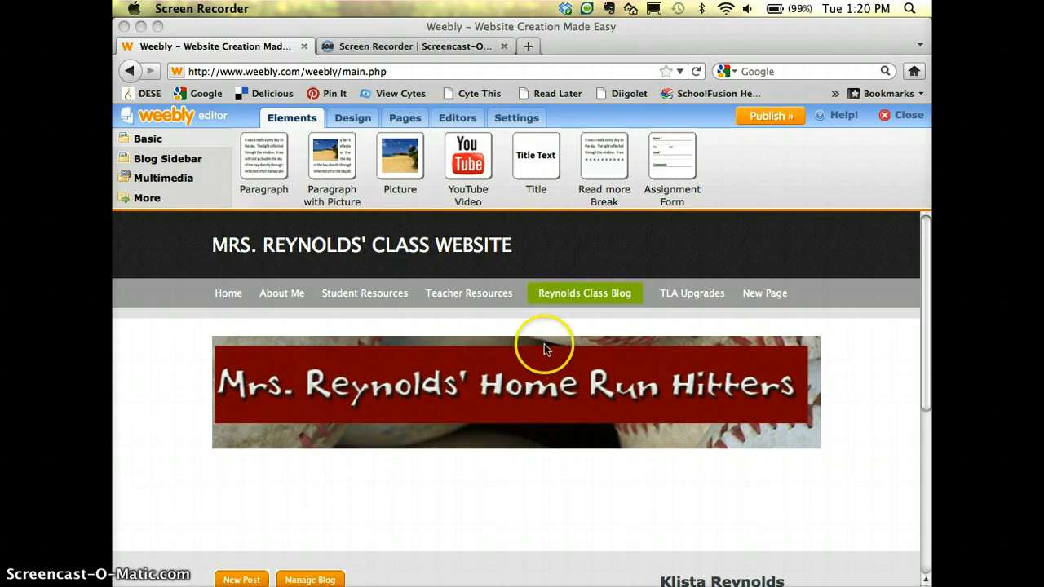
# Review the existing class blog page, including its classroom blogging post and sidebar.
pyautogui.click(586, 292)
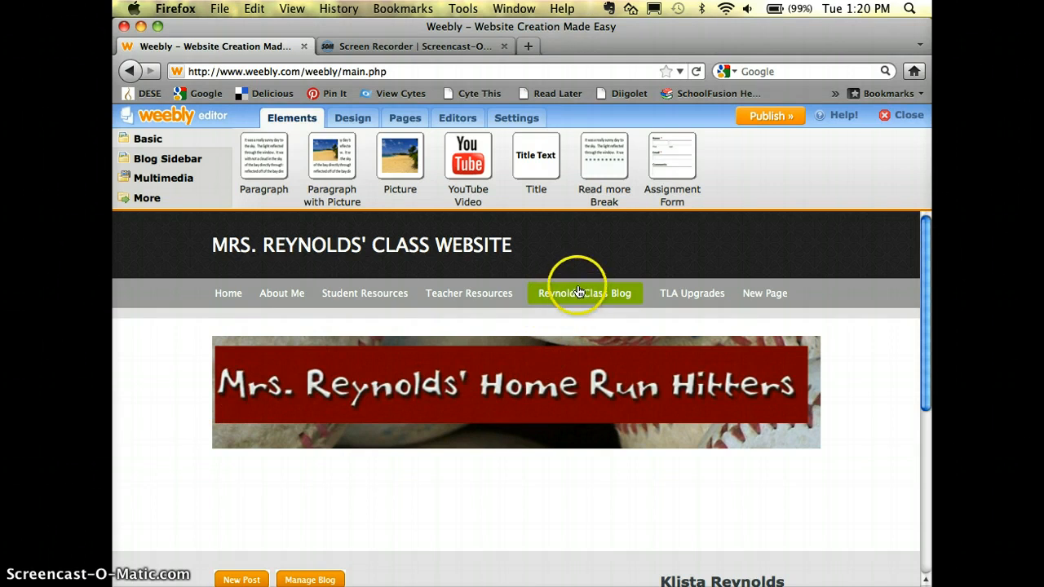
pyautogui.scroll(-5, 511, 435)
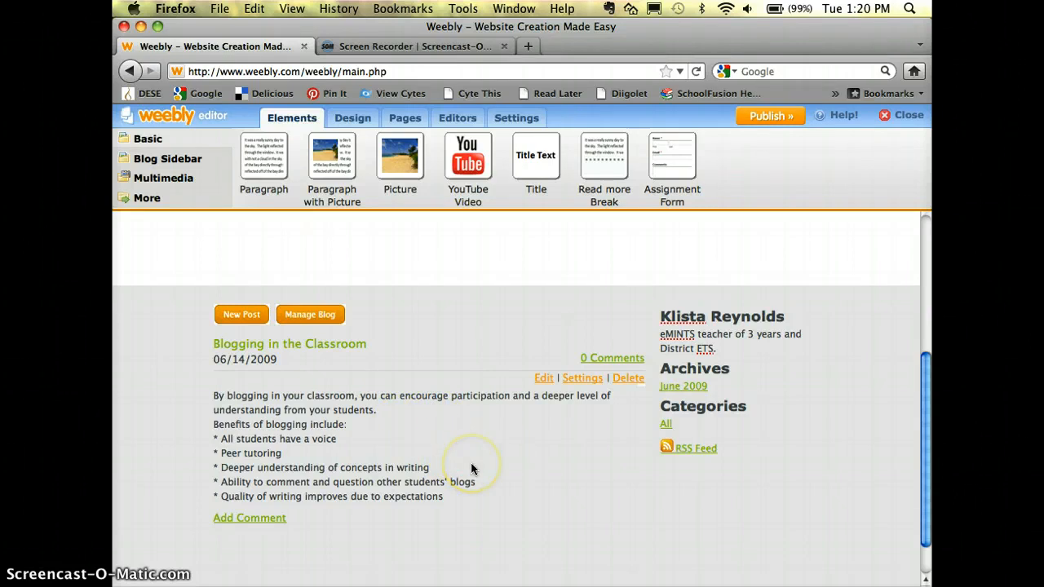
pyautogui.scroll(3, 470, 465)
pyautogui.scroll(2, 471, 468)
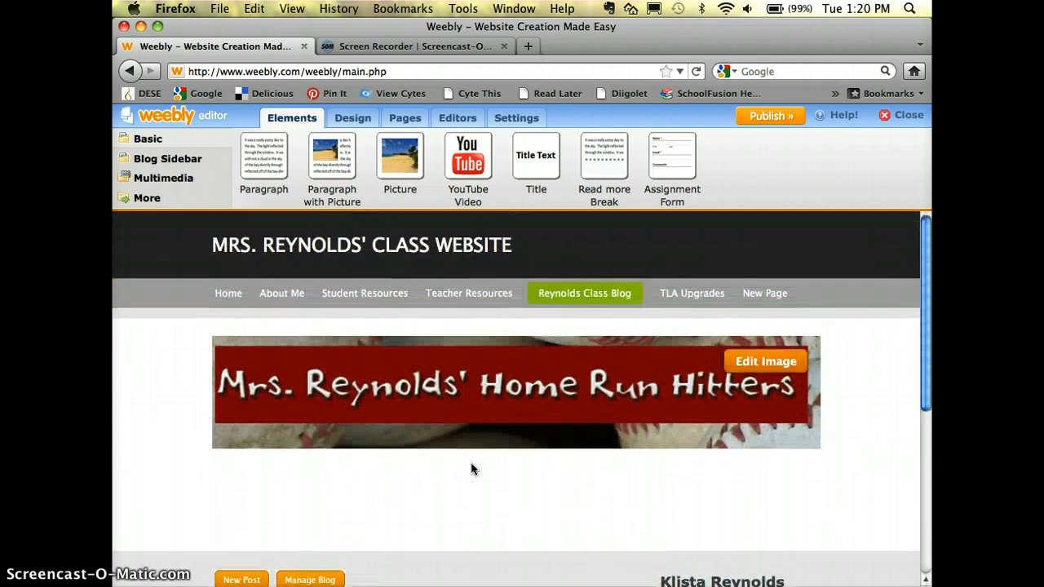
# Add a new blog to the site, name it "Classroom News", and open it for page editing.
pyautogui.click(407, 118)
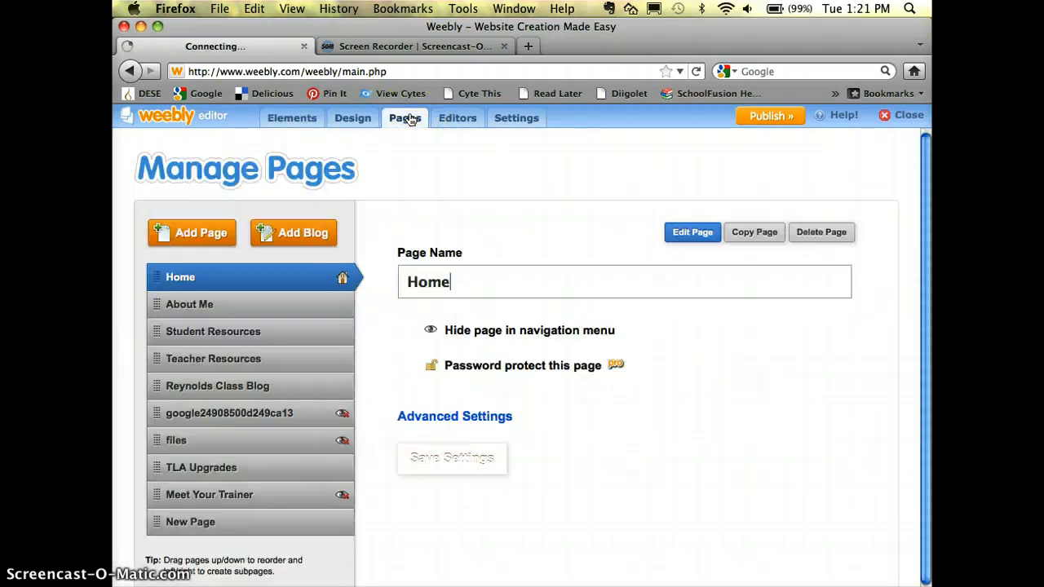
pyautogui.click(287, 233)
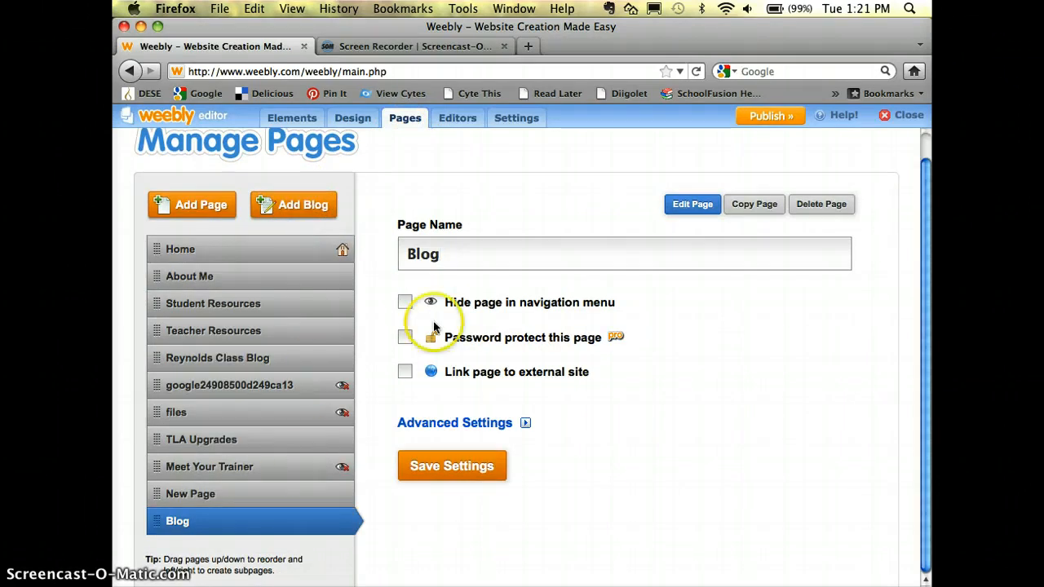
pyautogui.click(450, 262)
pyautogui.press('BackSpace')
pyautogui.press('BackSpace')
pyautogui.press('BackSpace')
pyautogui.press('BackSpace')
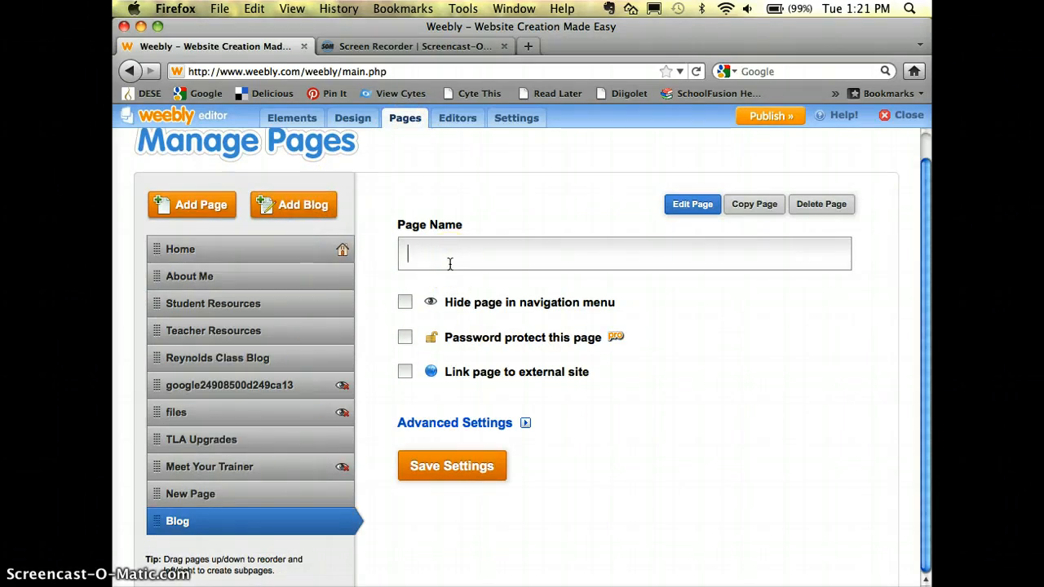
pyautogui.write('Classroom News')
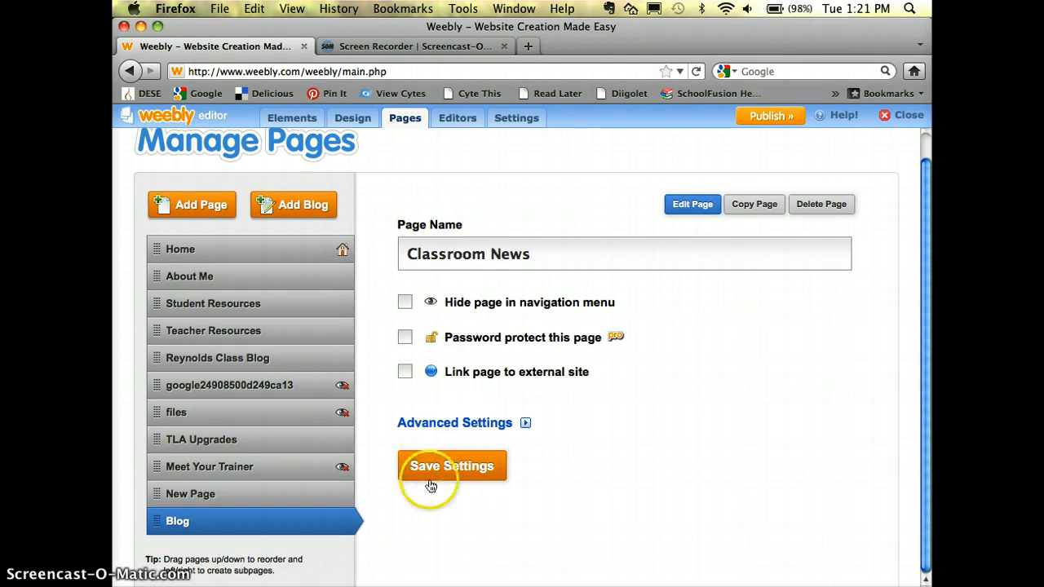
pyautogui.click(681, 204)
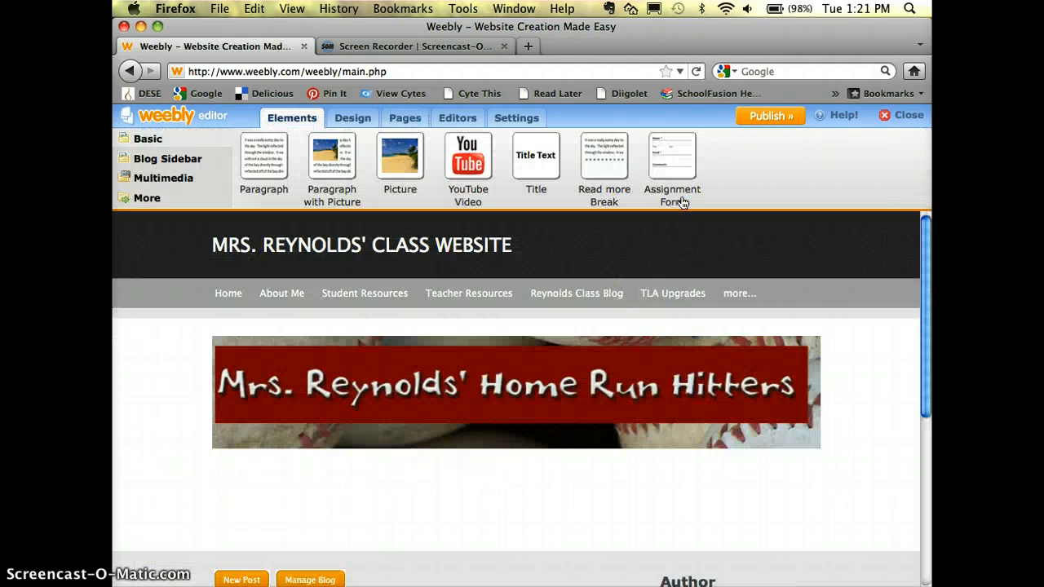
# Open the Classroom News page from the site navigation and examine its default post and the Author, Archives and Categories sidebar sections.
pyautogui.click(736, 287)
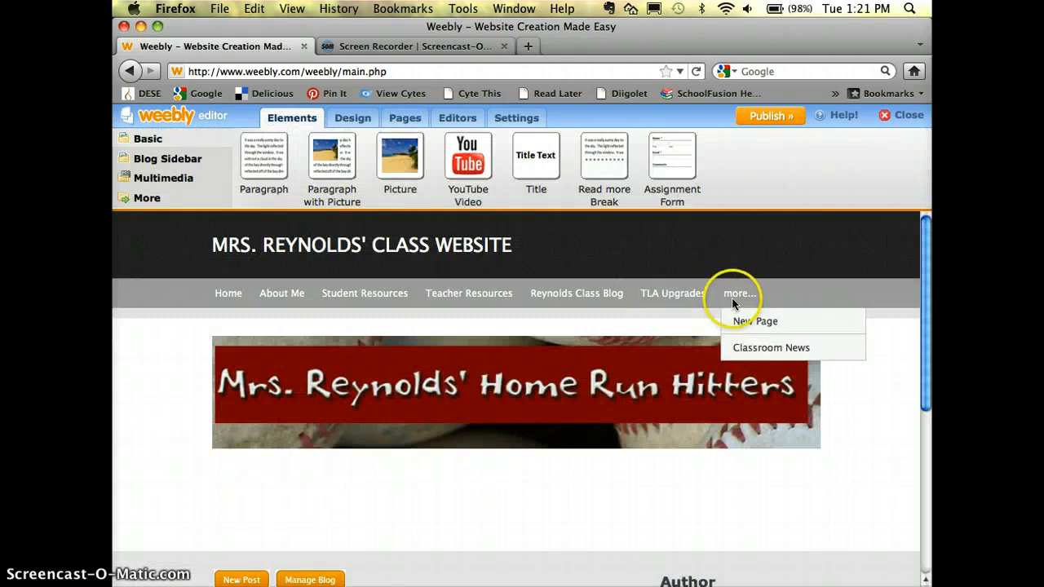
pyautogui.click(738, 348)
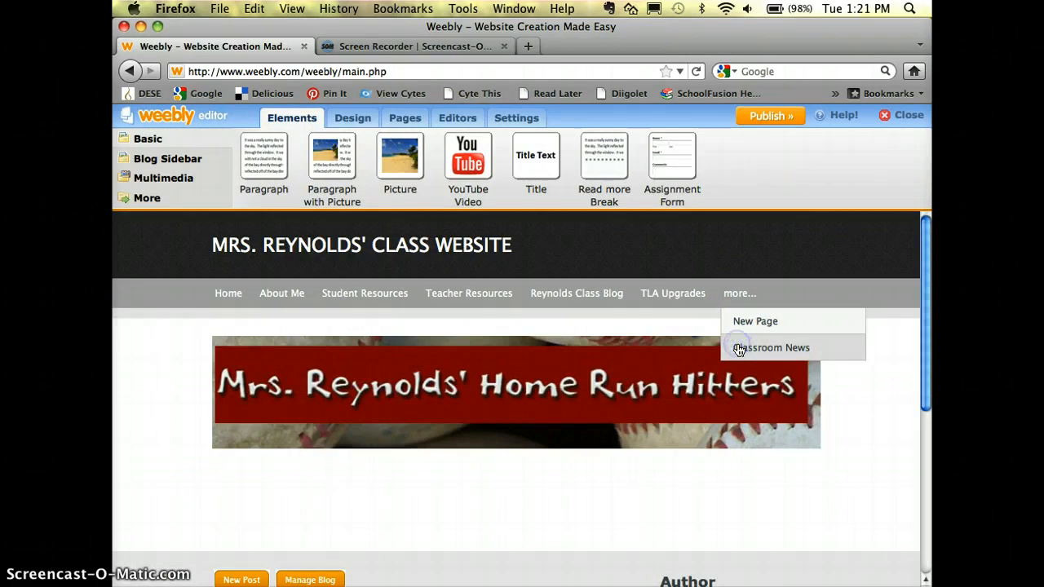
pyautogui.scroll(-4, 481, 419)
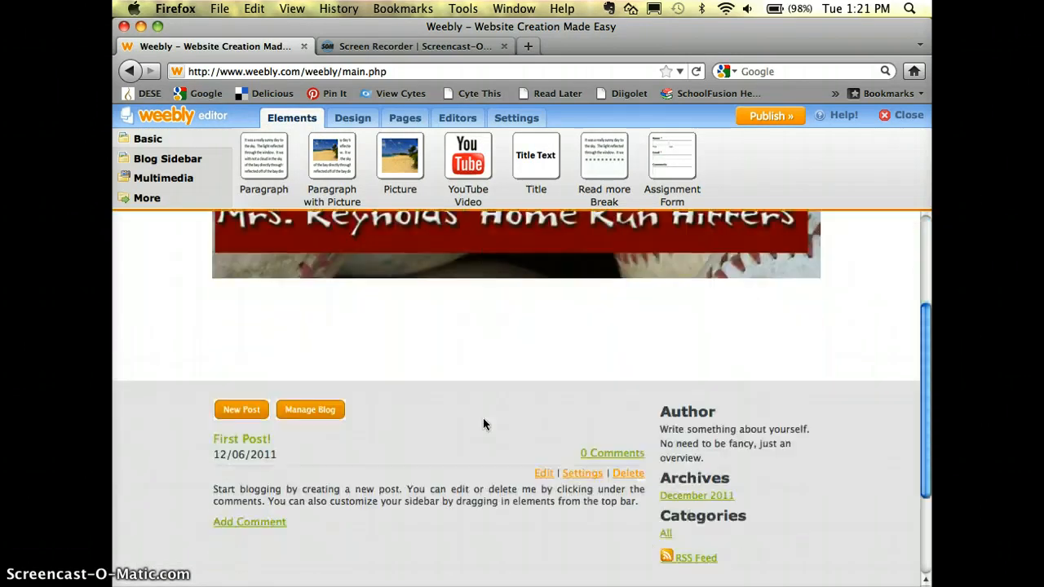
pyautogui.scroll(-3, 483, 419)
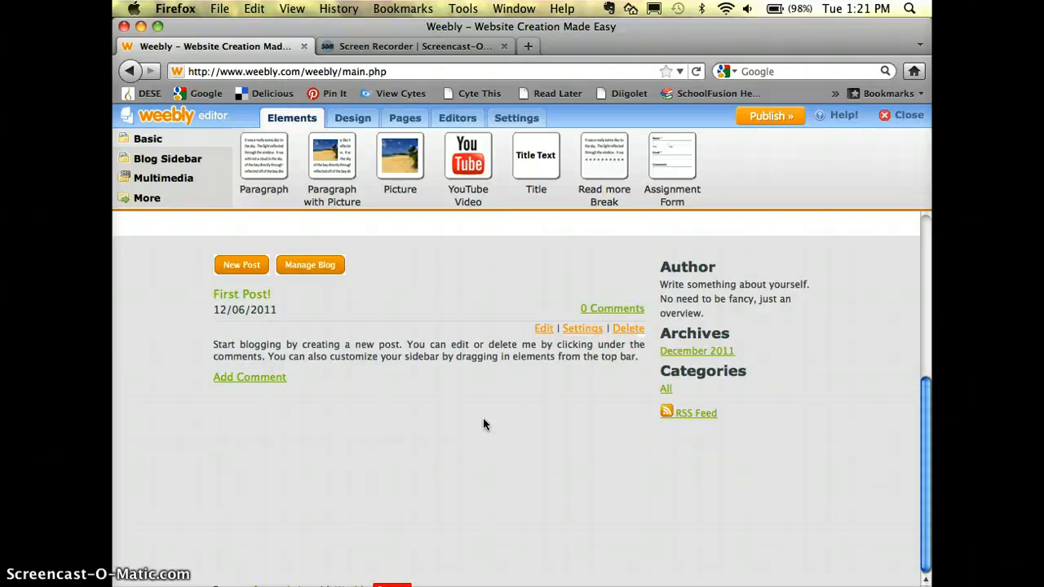
pyautogui.click(751, 319)
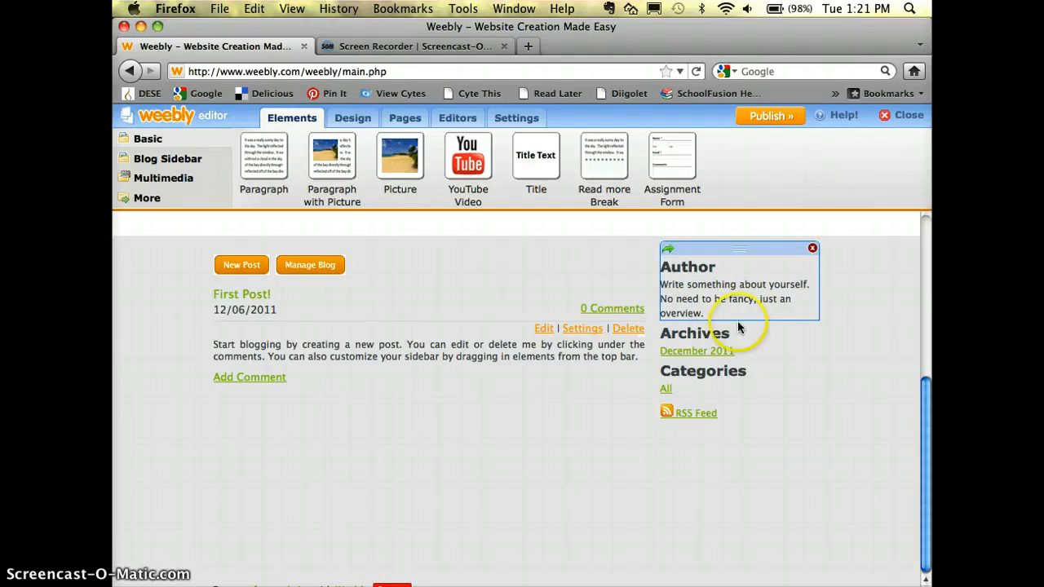
pyautogui.click(730, 343)
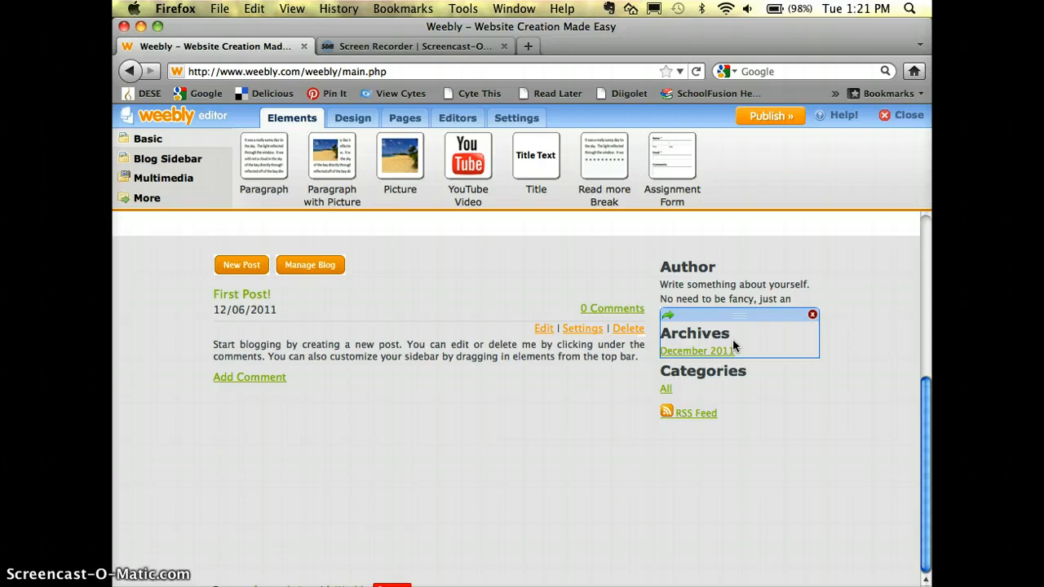
pyautogui.click(722, 369)
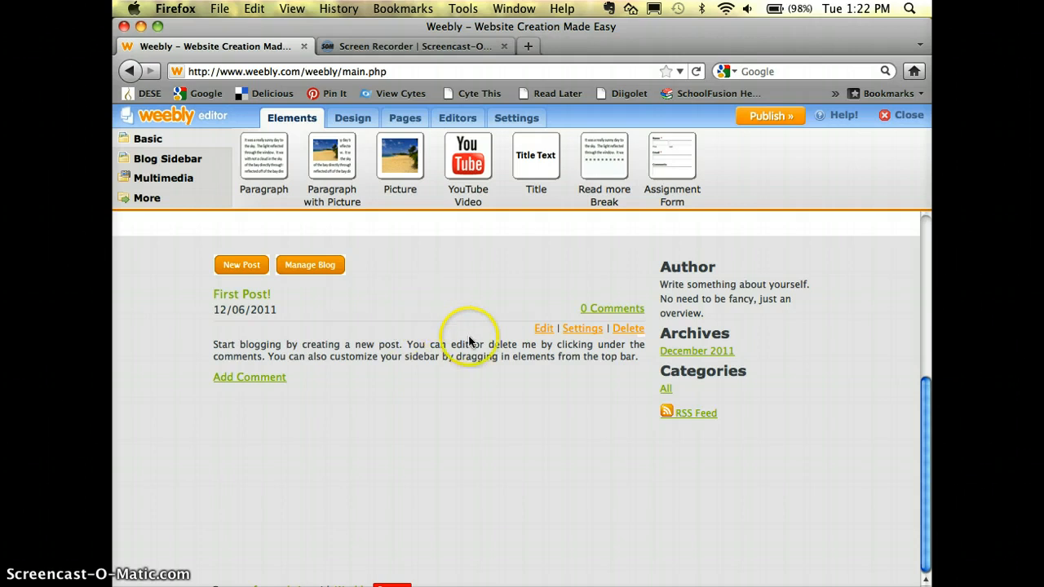
# Open the "First Post!" entry for editing and delete all of its placeholder body text.
pyautogui.click(545, 330)
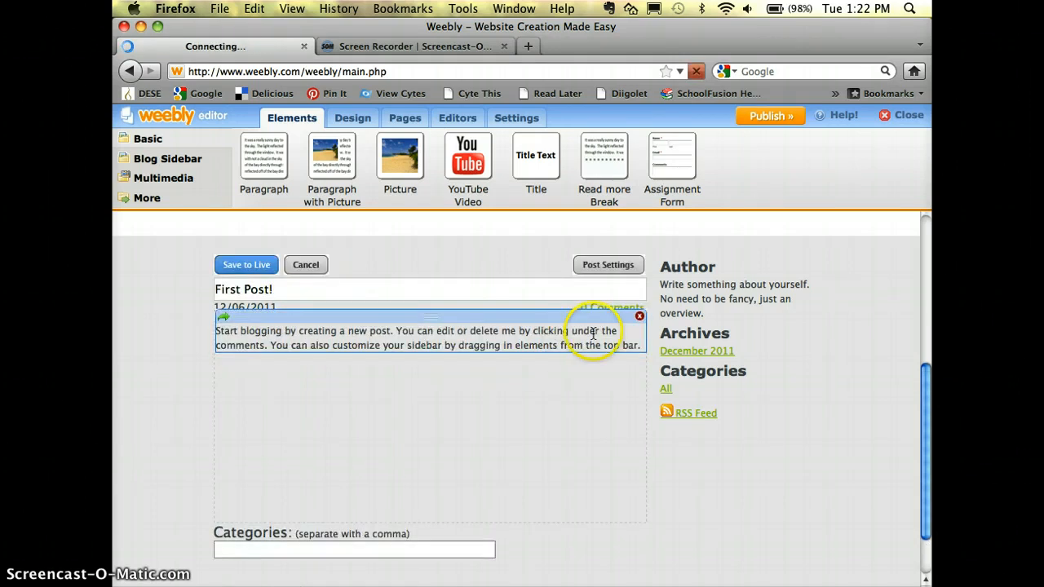
pyautogui.click(642, 349)
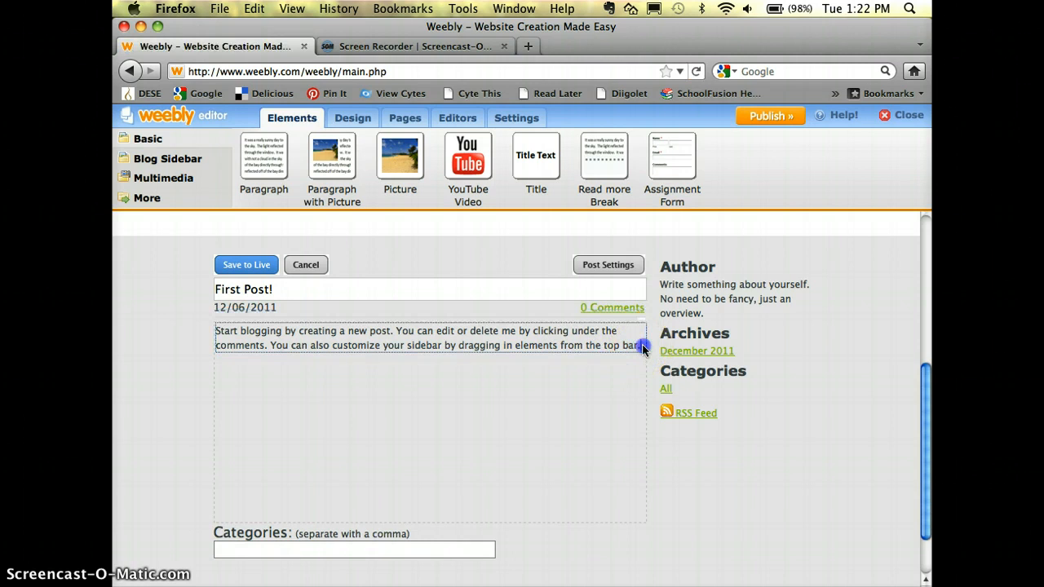
pyautogui.press('BackSpace')
pyautogui.press('BackSpace')
pyautogui.press('BackSpace')
pyautogui.press('BackSpace')
pyautogui.press('BackSpace')
pyautogui.press('BackSpace')
pyautogui.press('BackSpace')
pyautogui.press('BackSpace')
pyautogui.press('BackSpace')
pyautogui.press('BackSpace')
pyautogui.press('BackSpace')
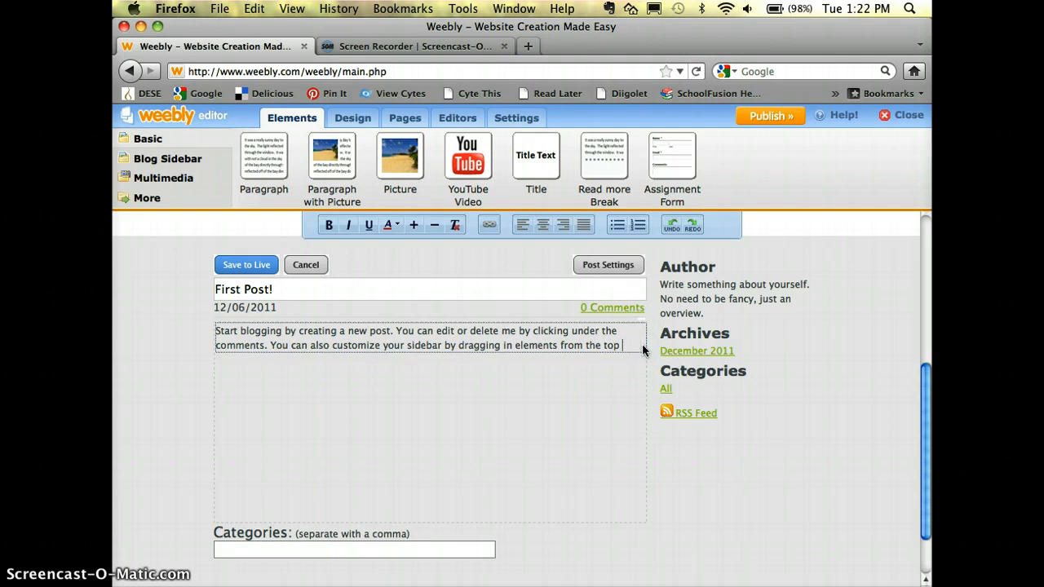
pyautogui.click(603, 343)
pyautogui.tripleClick(460, 324)
pyautogui.press('BackSpace')
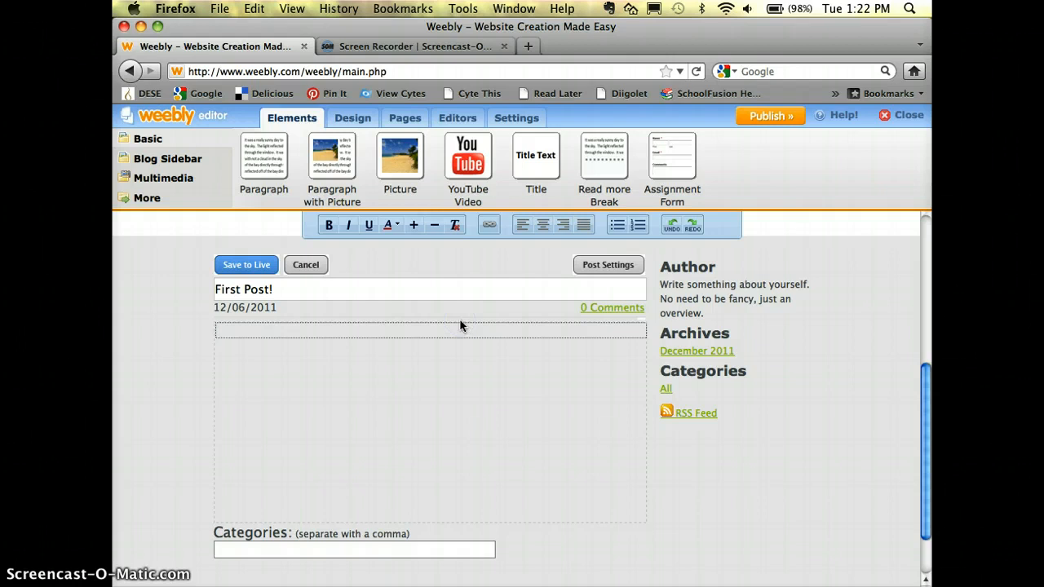
# Begin the post body with "Welcome to our class! We are so excited to have you in fifth grade this year".
pyautogui.write('Welcome to our clas')
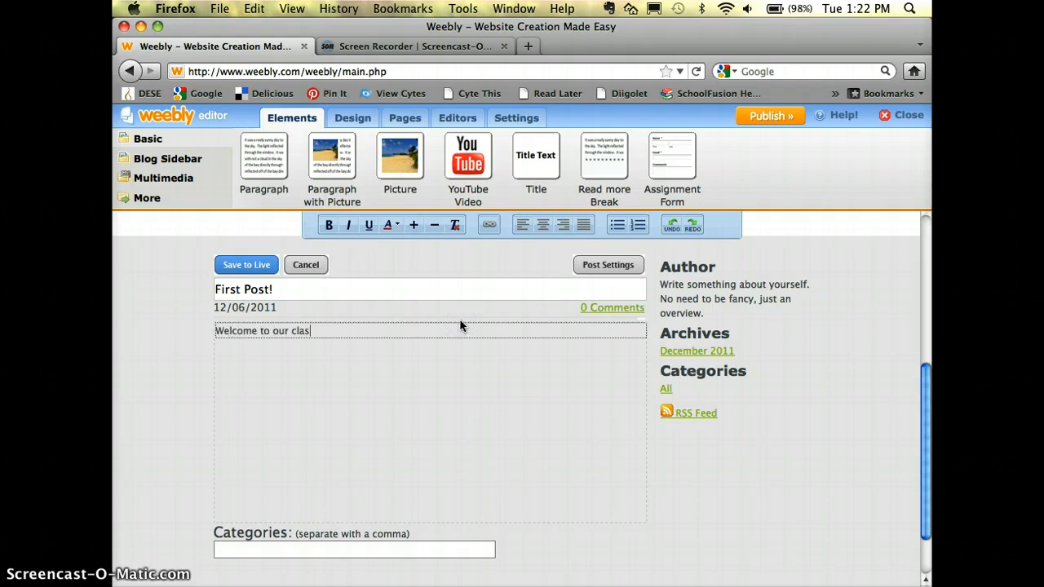
pyautogui.write('s!  We are so excited to')
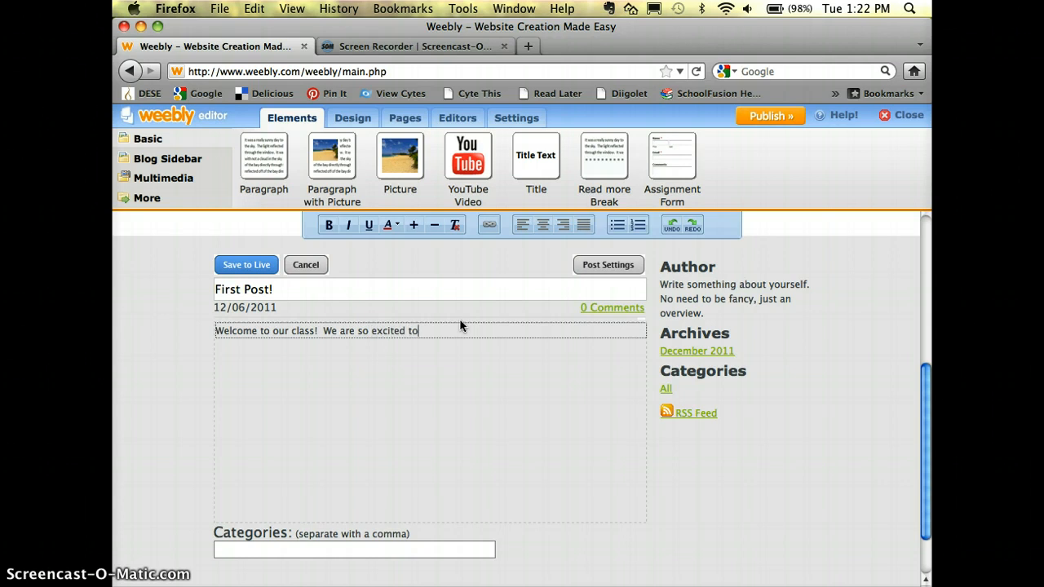
pyautogui.write(' have you in fifth grade this year')
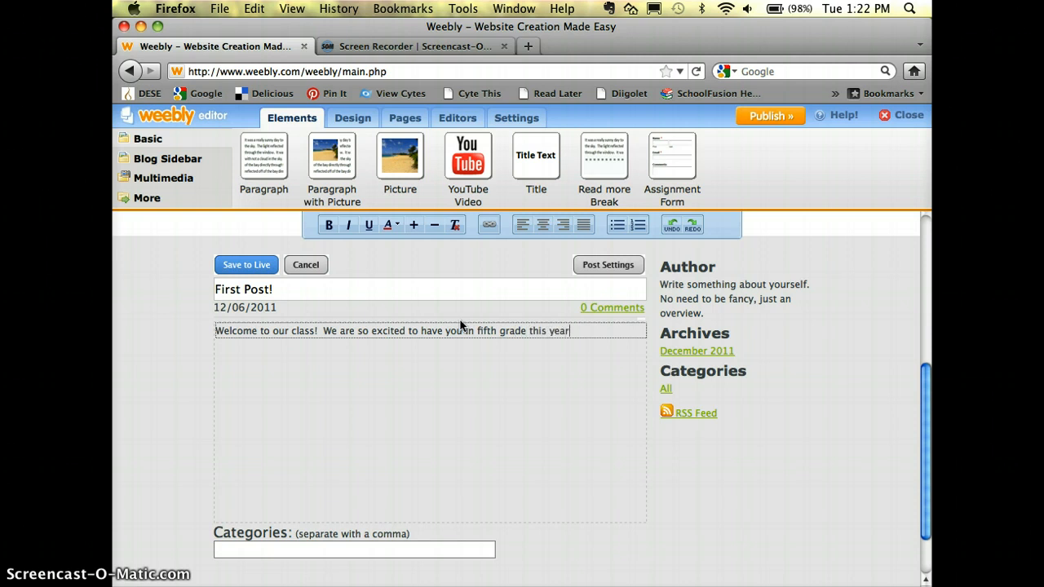
# Continue the post body with "and we will be learning so much. Please subscribe to catch all the news about our school.".
pyautogui.write(' and we will be learning so much.')
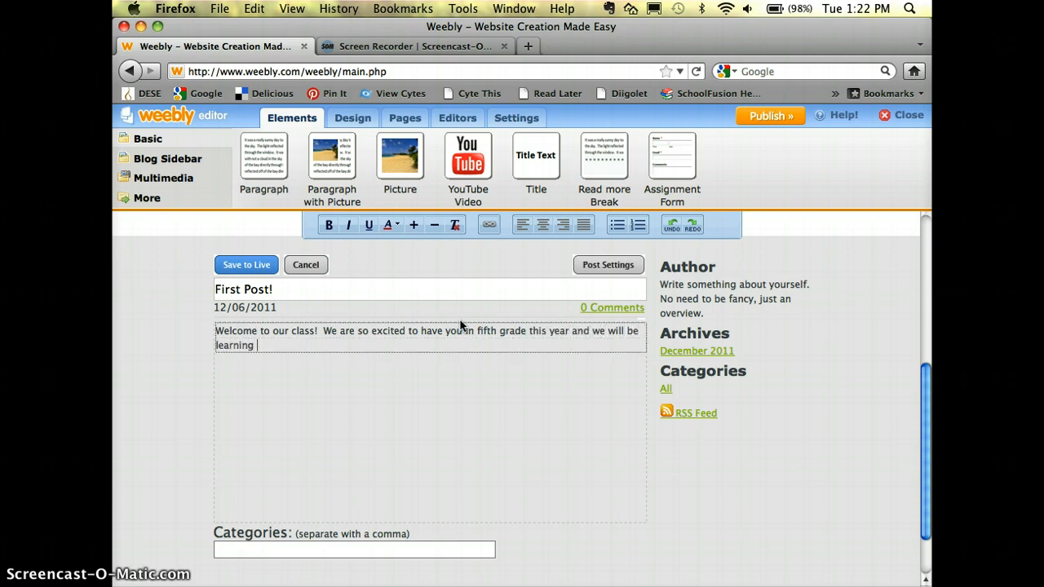
pyautogui.write('  Please subsc')
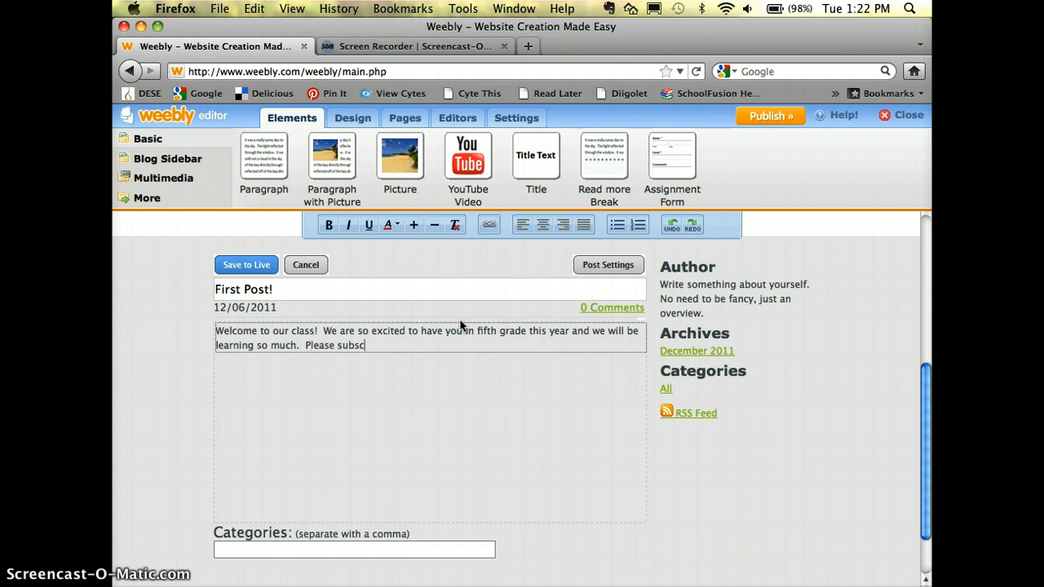
pyautogui.write('ribe to catch all the news about our school.')
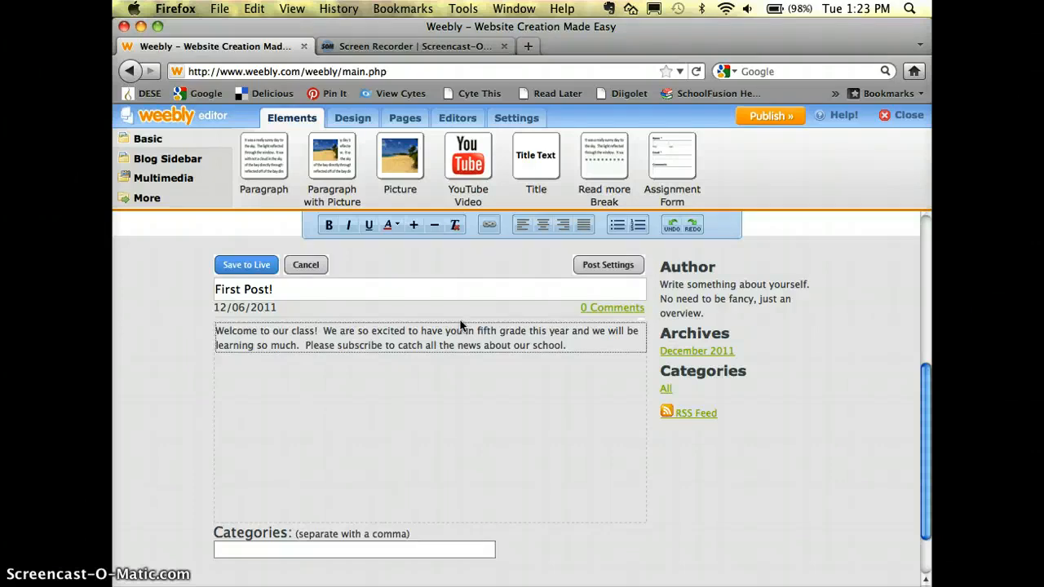
# Replace the post's title with "Welcome Back!".
pyautogui.click(280, 293)
pyautogui.moveTo(280, 293); pyautogui.dragTo(194, 275)
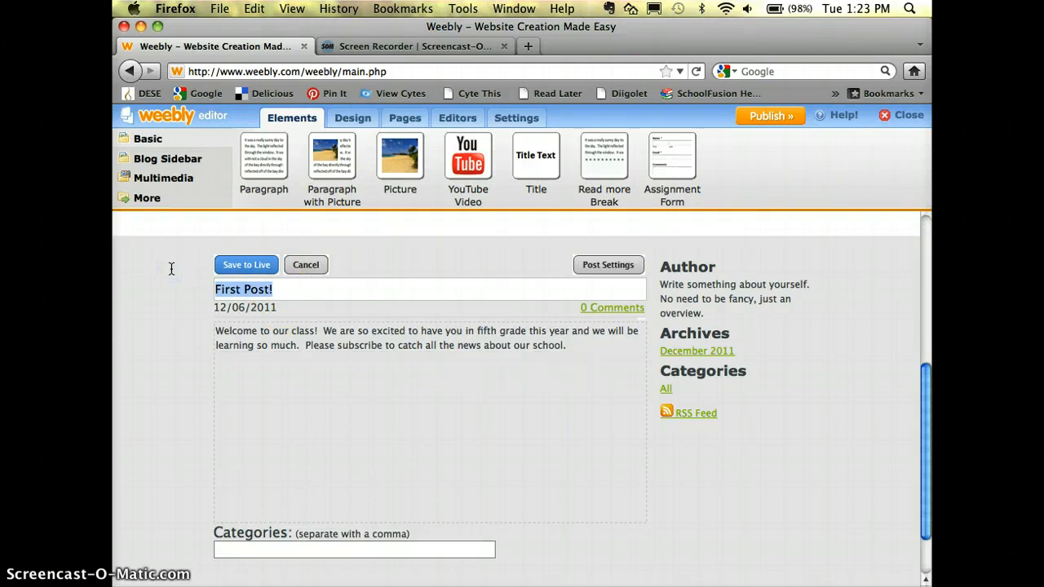
pyautogui.write('Welcome ')
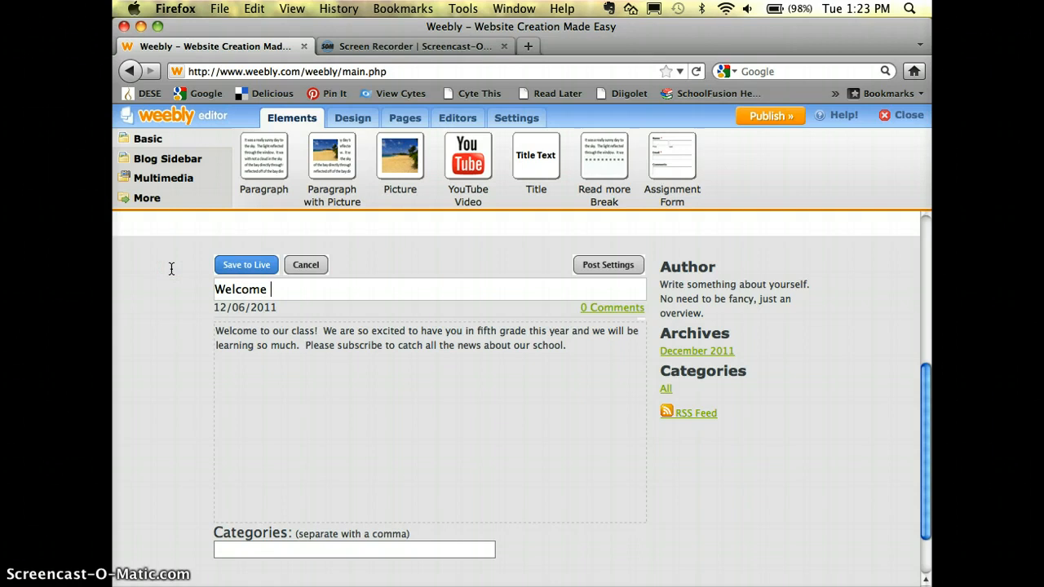
pyautogui.write('Back!')
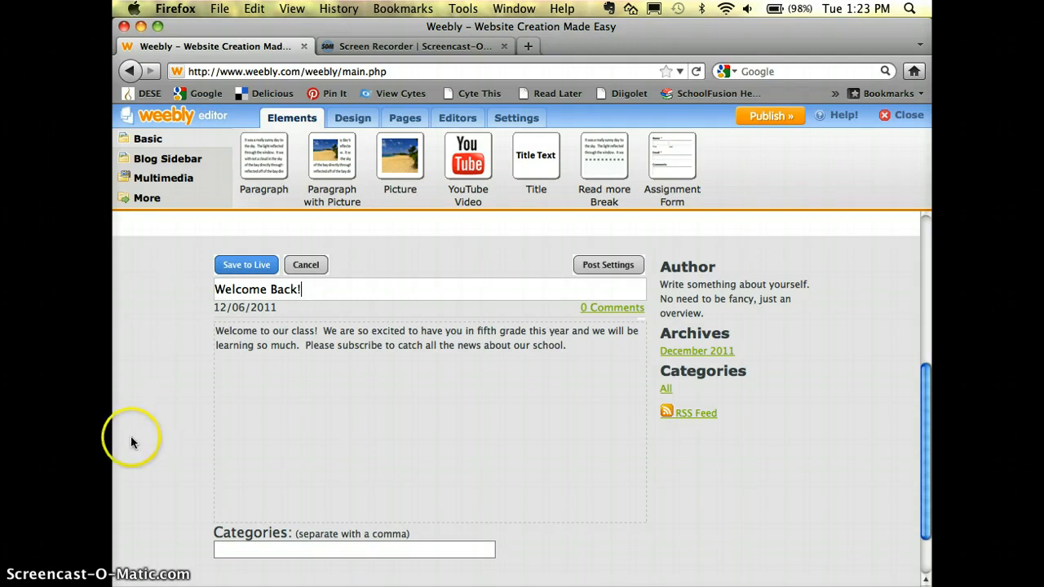
# Assign the categories "welcome, open house, August" to the post and save it to live.
pyautogui.click(253, 556)
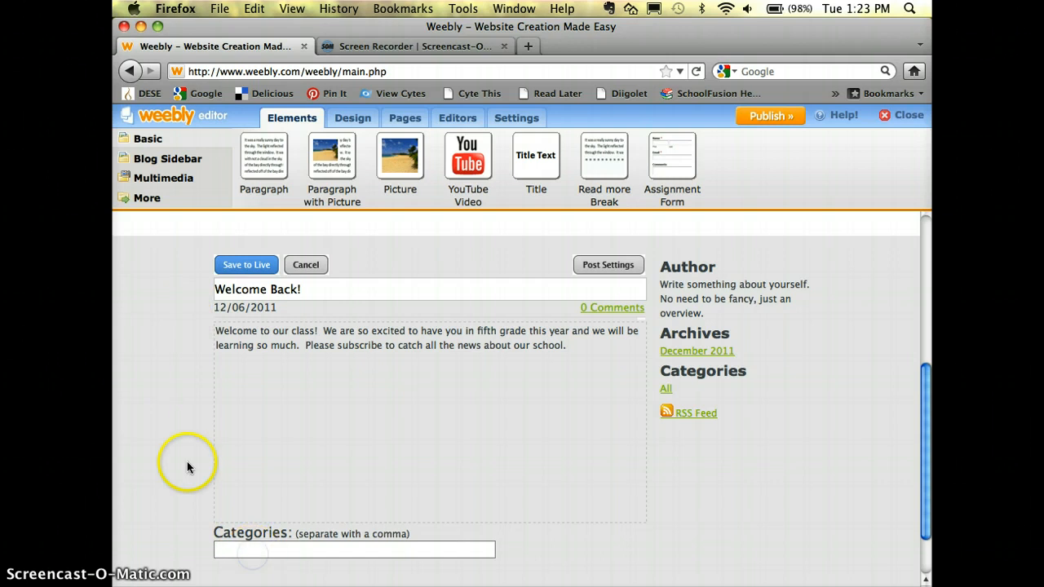
pyautogui.write('welcome, ')
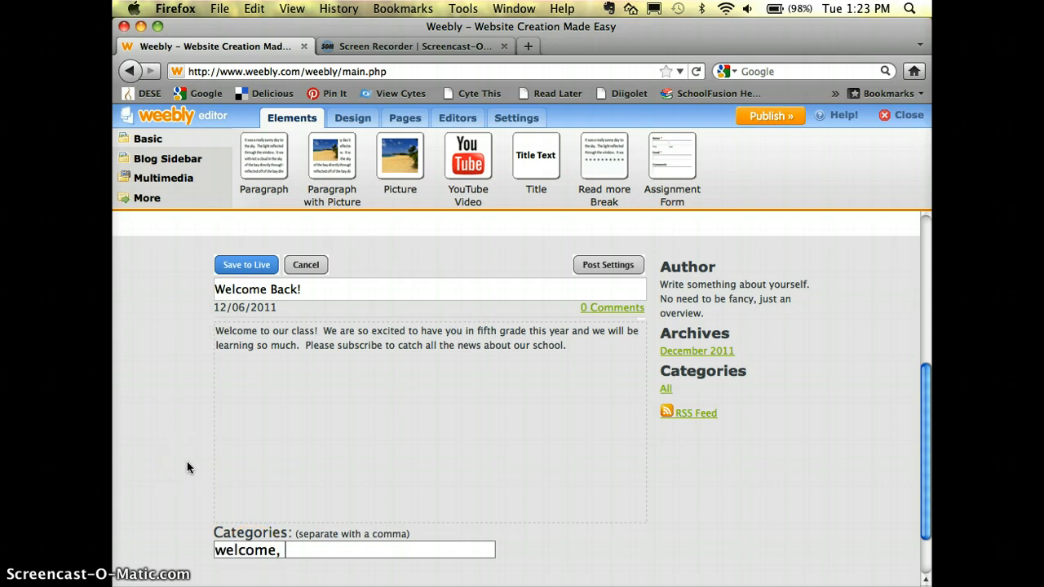
pyautogui.write('open house, ')
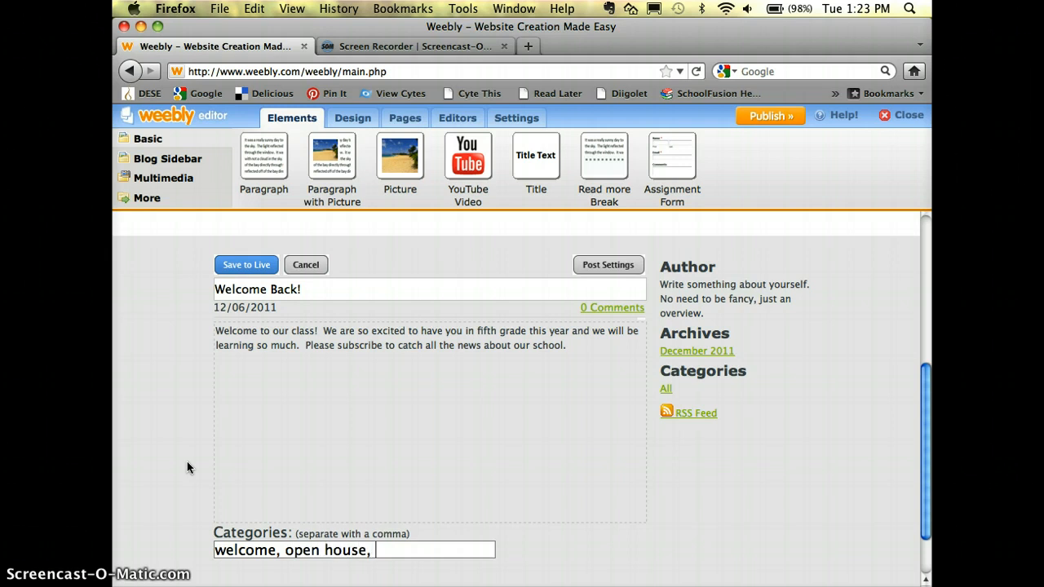
pyautogui.write('August')
pyautogui.click(247, 391)
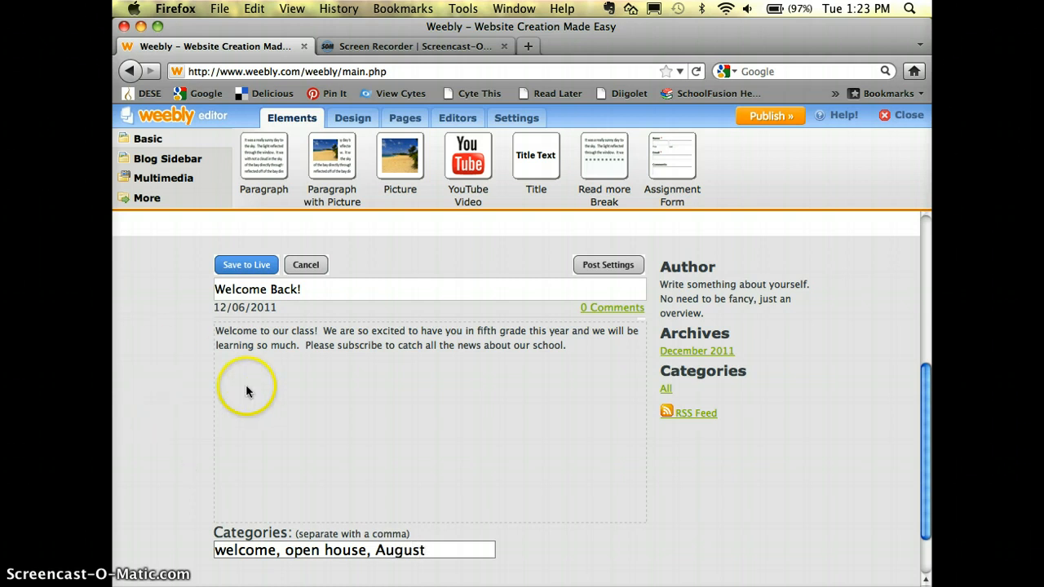
pyautogui.click(246, 265)
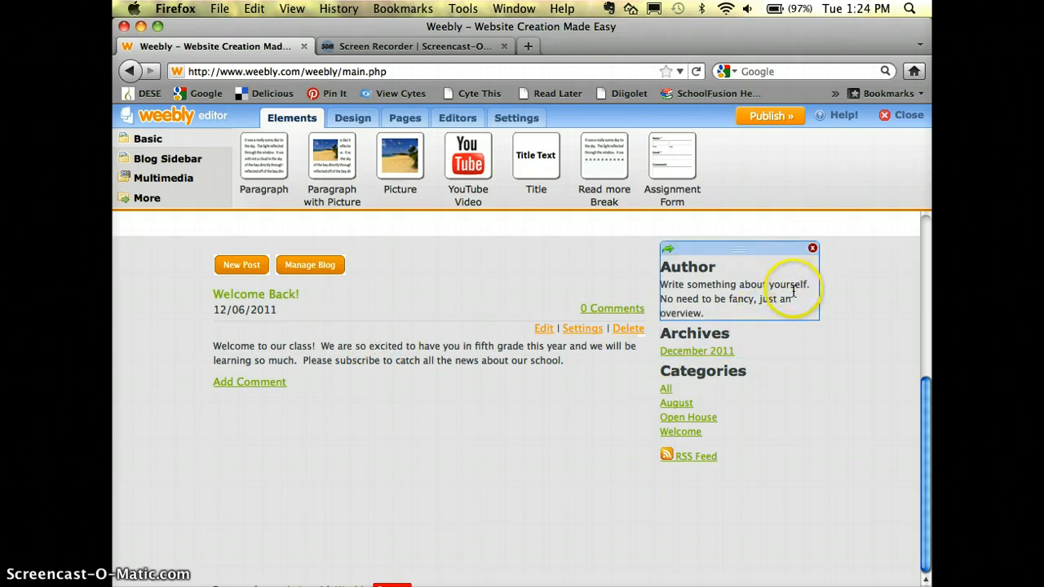
# Replace the sidebar's Author text with "Welcome to my class! My name is", the author's full name, "and I'm so happy to see your child everyday!".
pyautogui.click(794, 285)
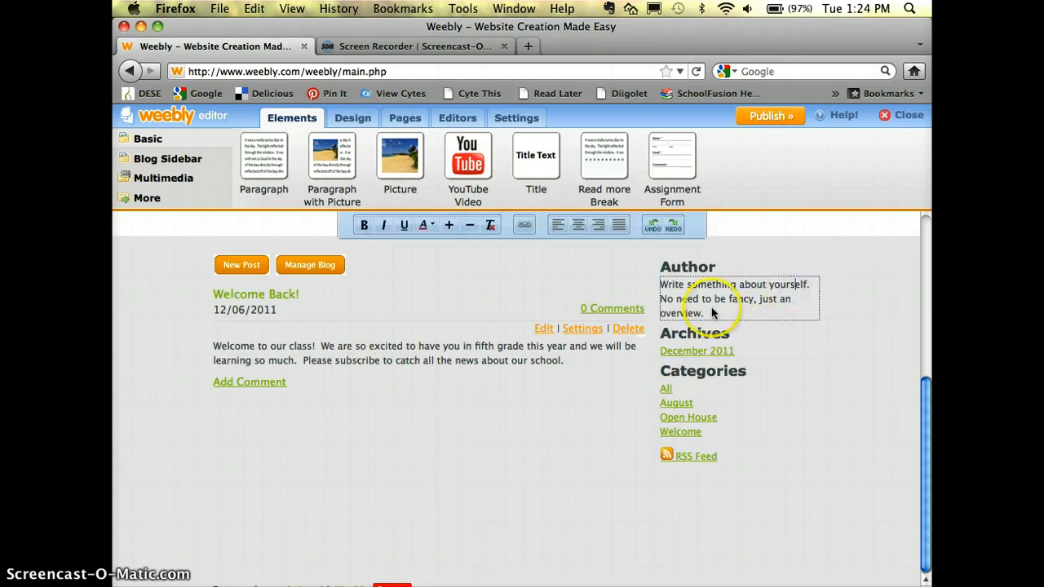
pyautogui.moveTo(717, 312); pyautogui.dragTo(660, 283)
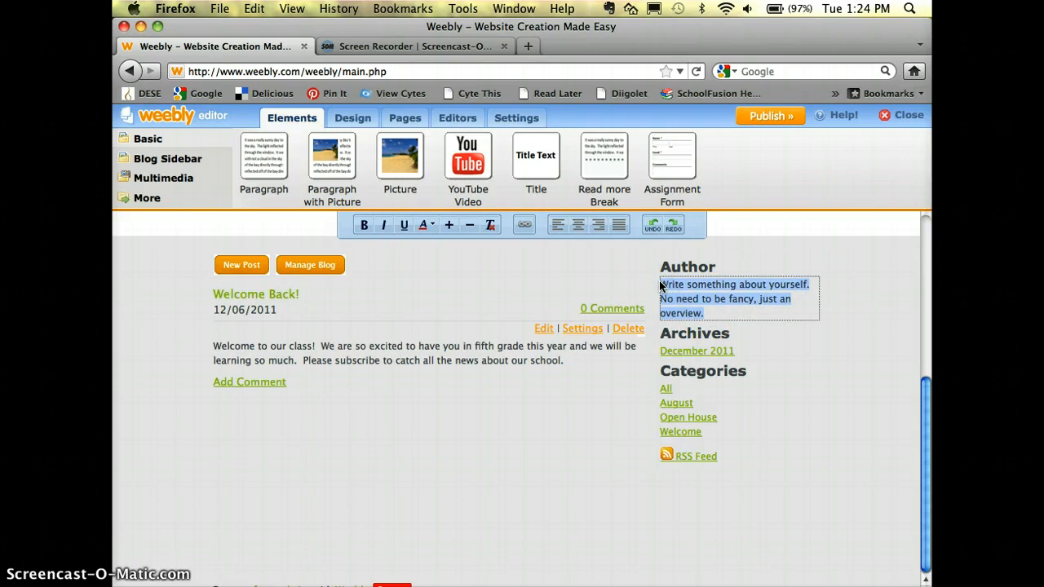
pyautogui.write('Welcome ')
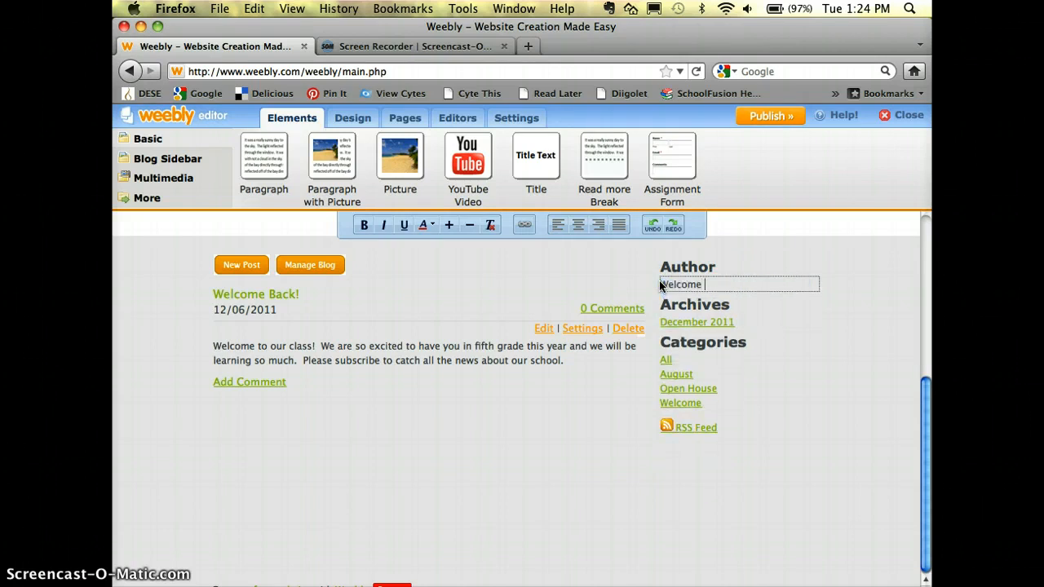
pyautogui.write('to my class!  My name is ')
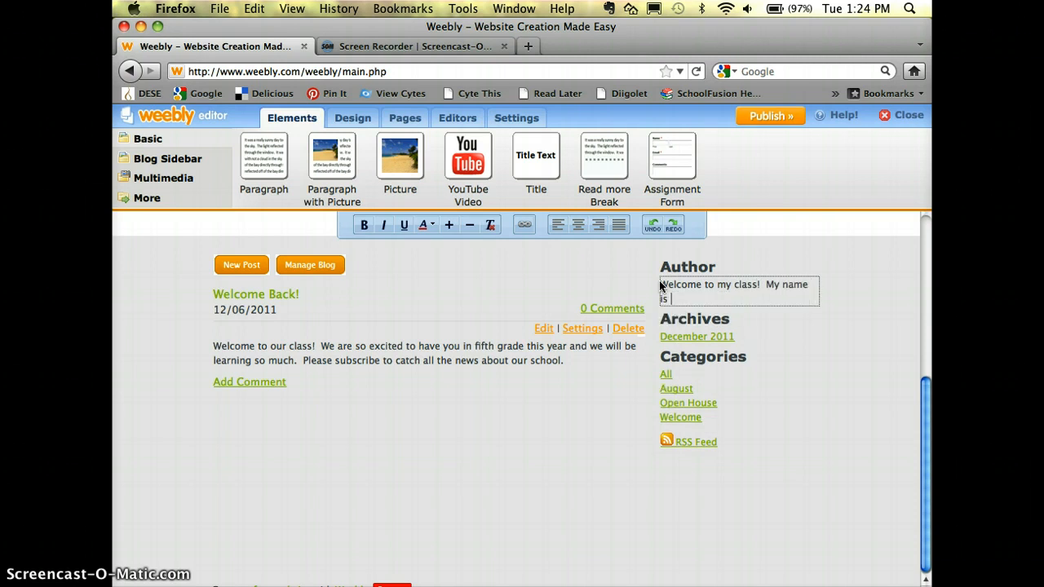
pyautogui.write('Klista Lawyer-Reynolds a')
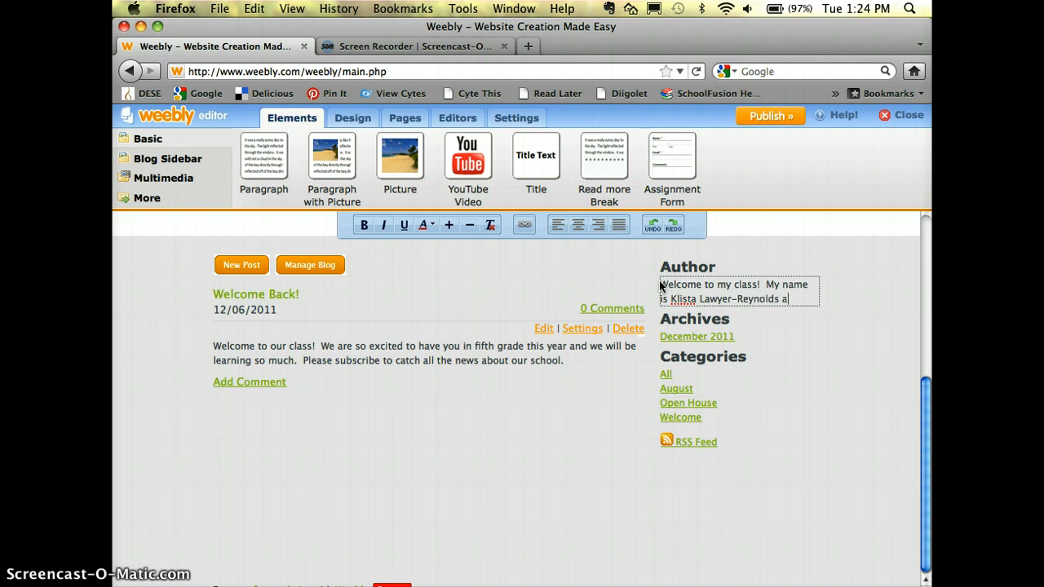
pyautogui.write("nd I'm so ")
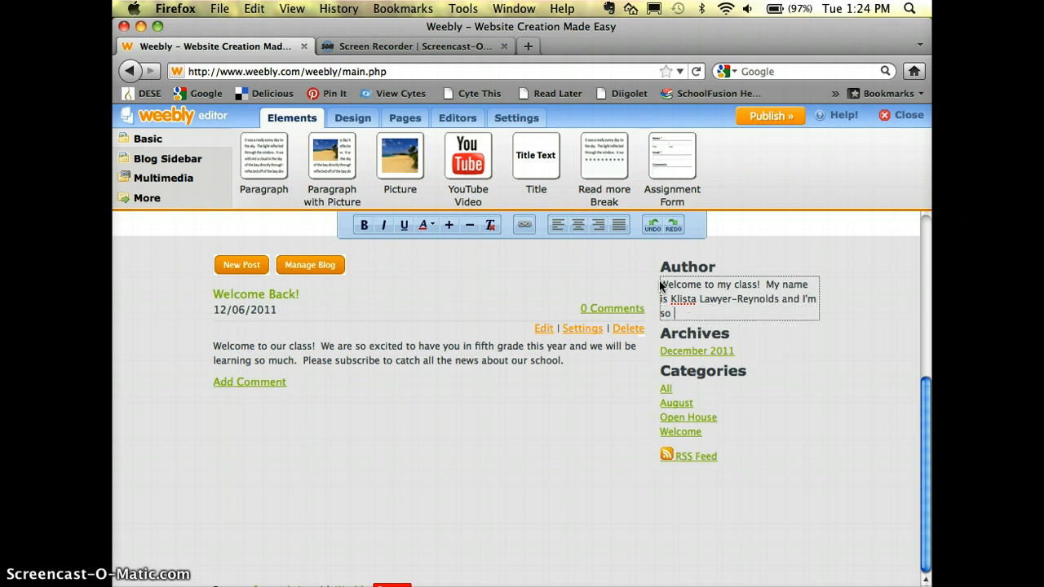
pyautogui.write('happy to see your child e')
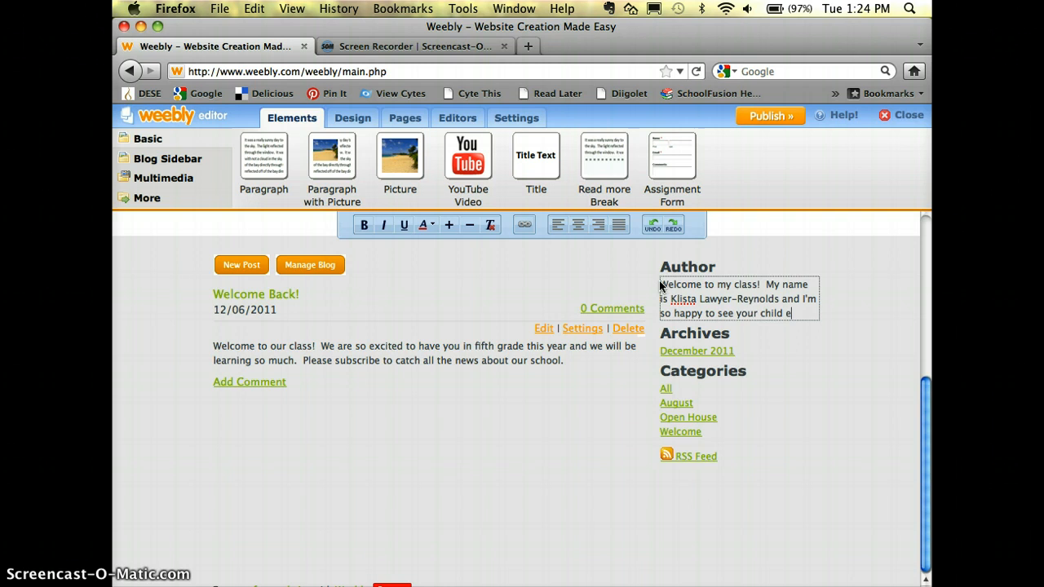
pyautogui.write('veryday!')
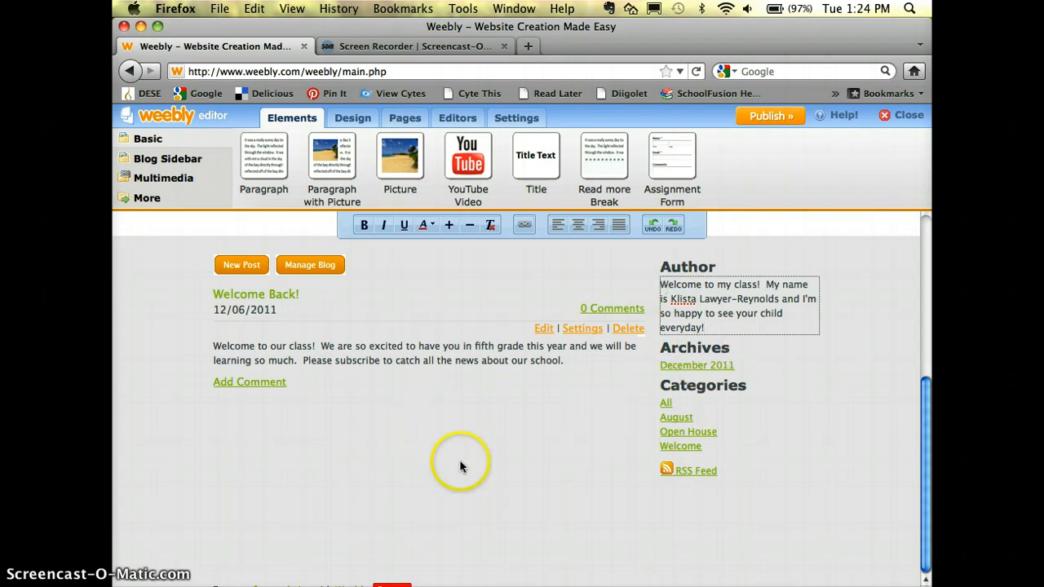
pyautogui.click(601, 507)
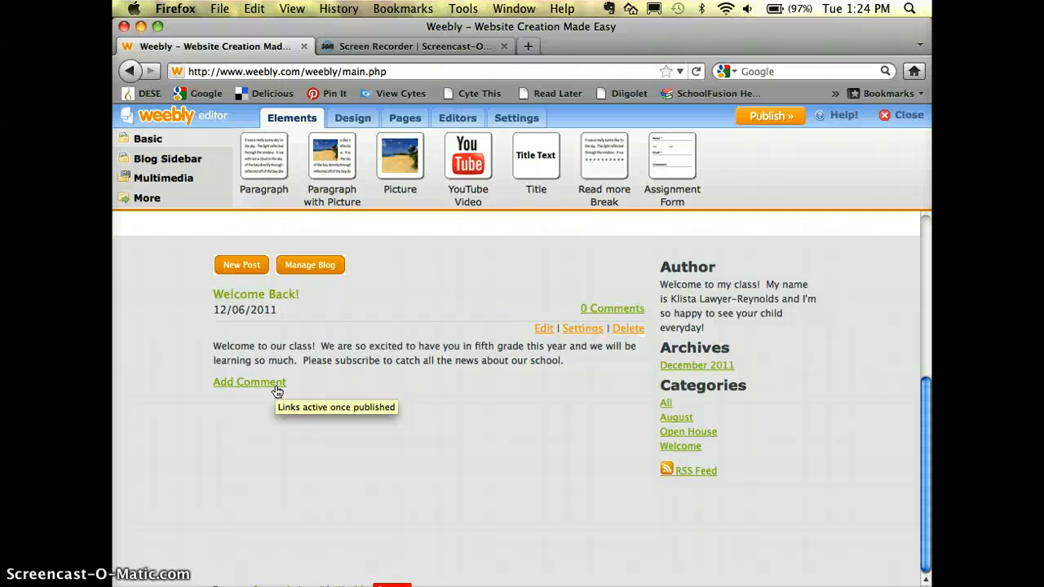
# Set the blog's Allow comments option to "Approve first" and save the blog settings.
pyautogui.click(334, 268)
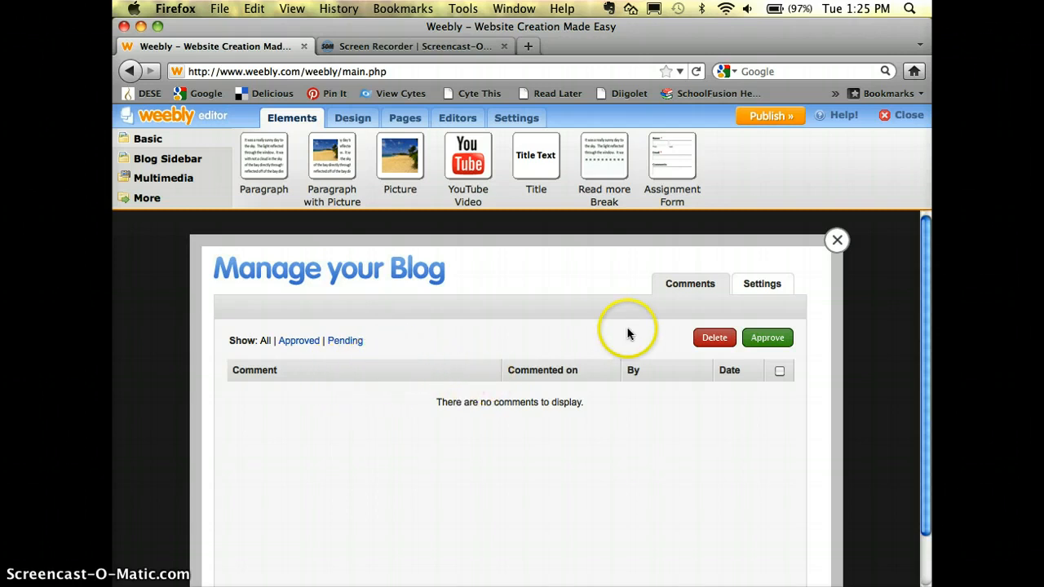
pyautogui.click(757, 284)
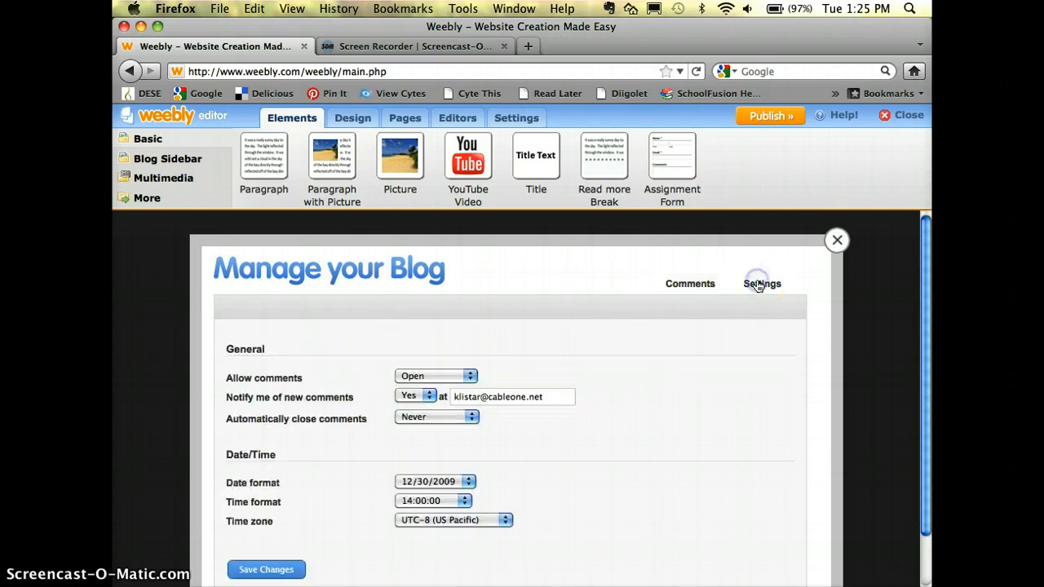
pyautogui.scroll(-1, 613, 369)
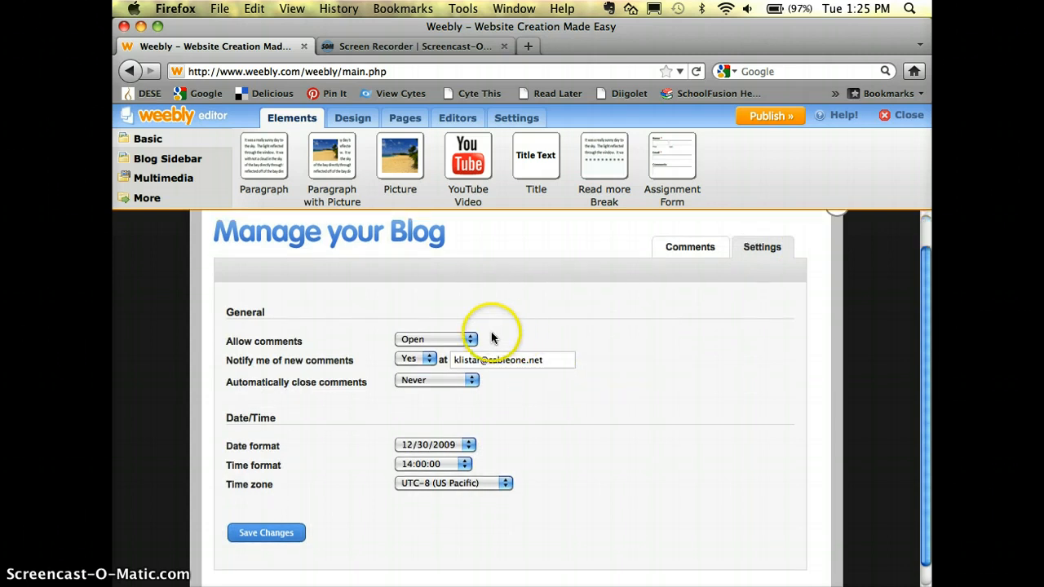
pyautogui.click(467, 339)
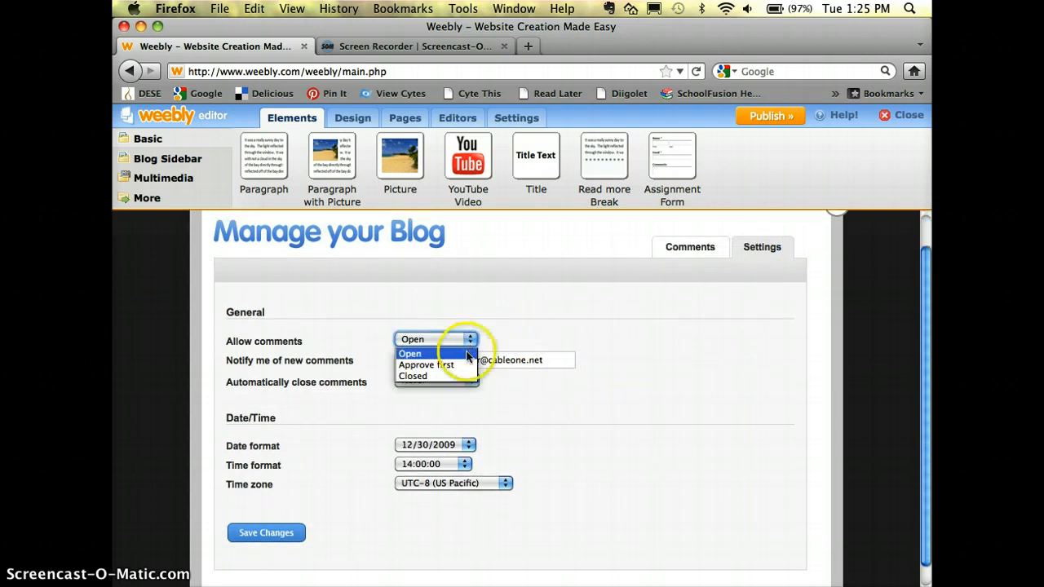
pyautogui.click(461, 364)
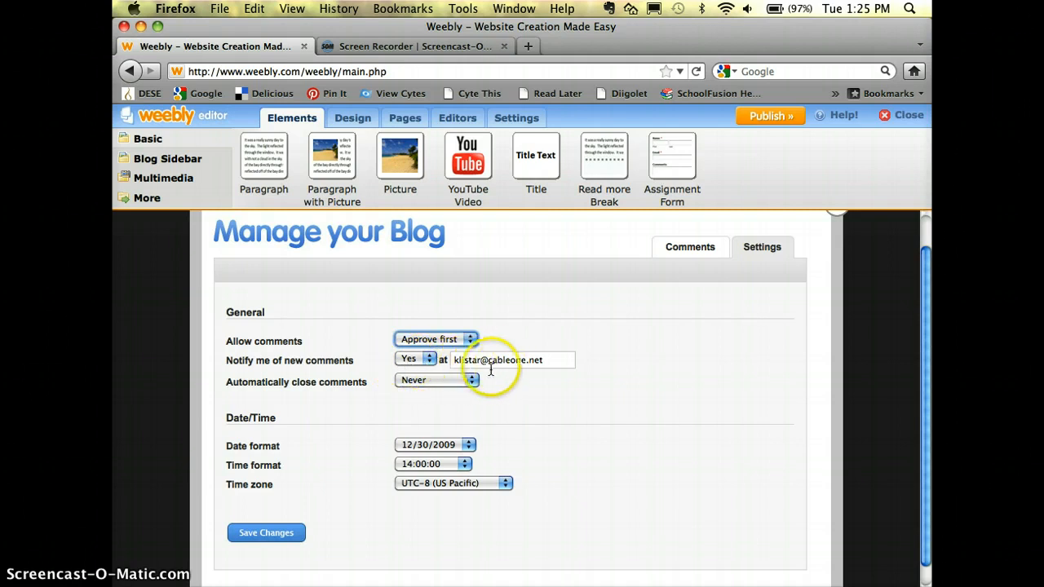
pyautogui.click(267, 531)
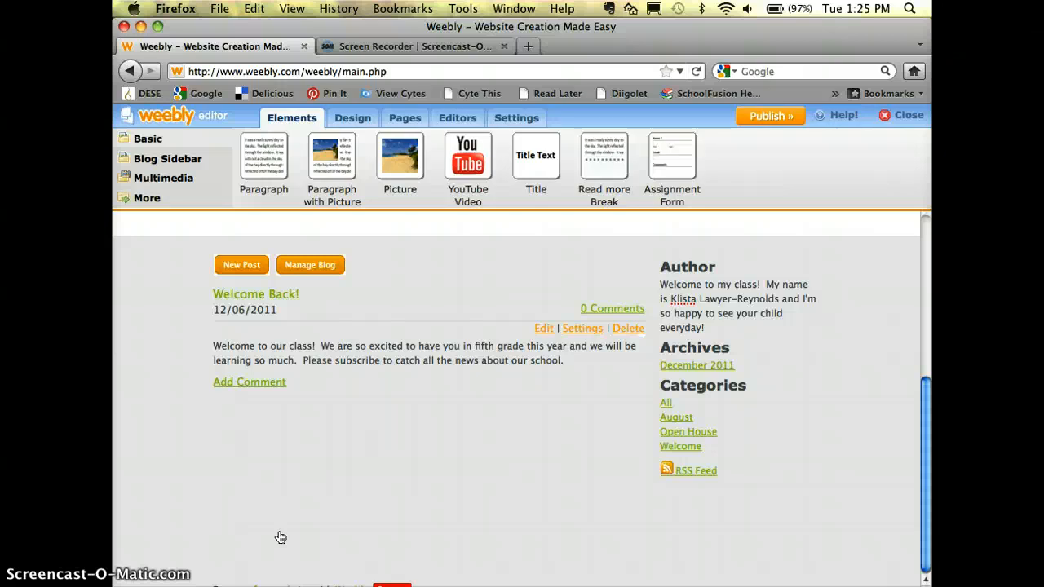
# Publish the class website and open the published site.
pyautogui.moveTo(820, 307)
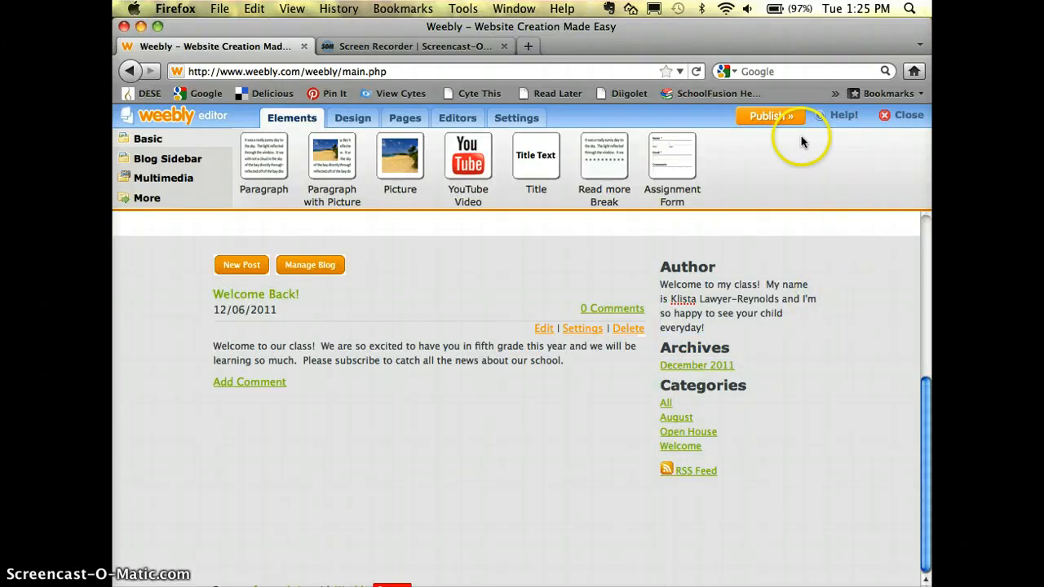
pyautogui.click(764, 118)
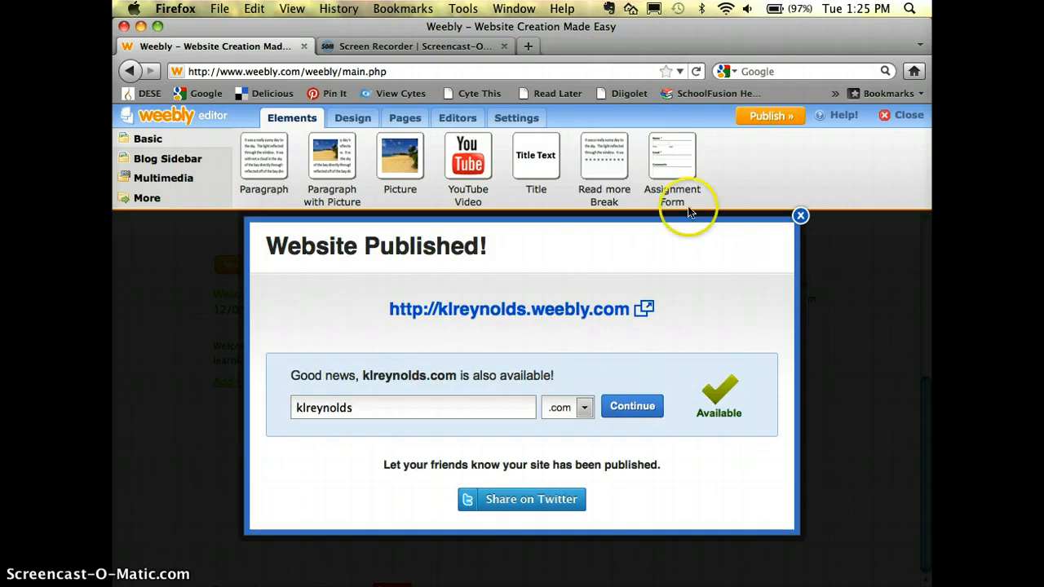
pyautogui.click(539, 310)
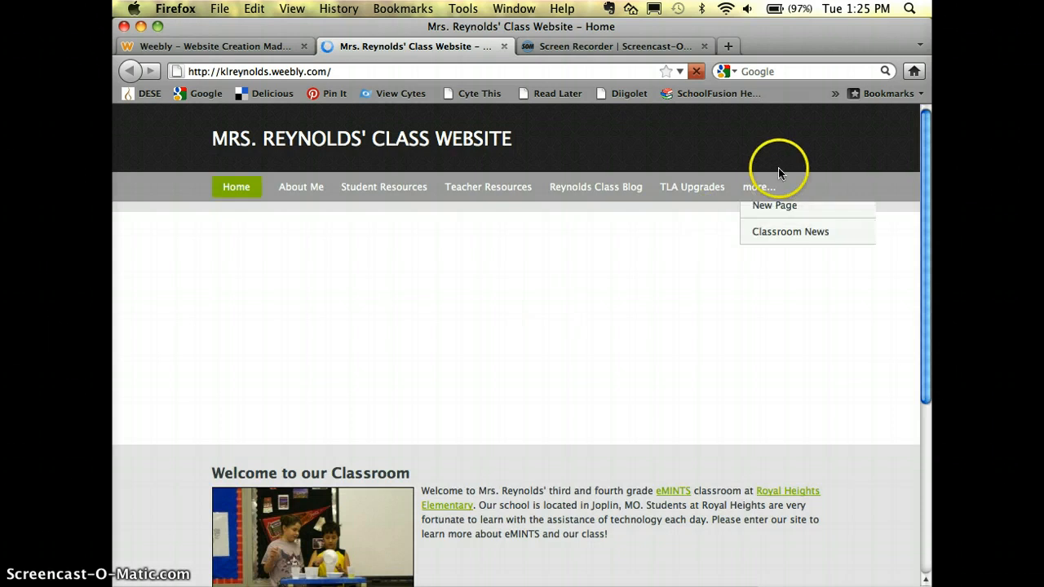
# View the Classroom News page on the published site and examine its post and sidebar.
pyautogui.click(758, 241)
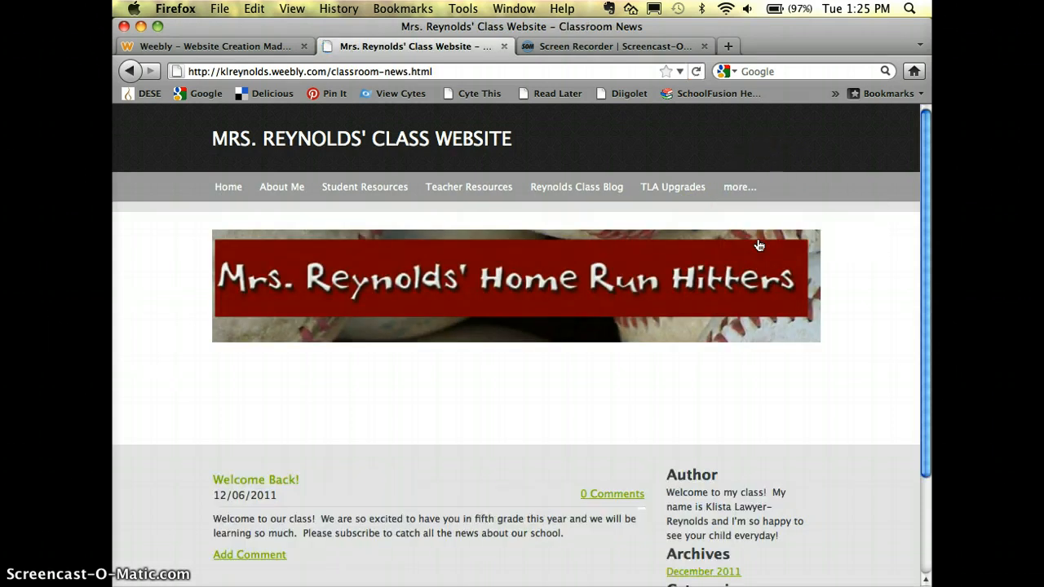
pyautogui.scroll(-3, 759, 246)
pyautogui.scroll(3, 759, 245)
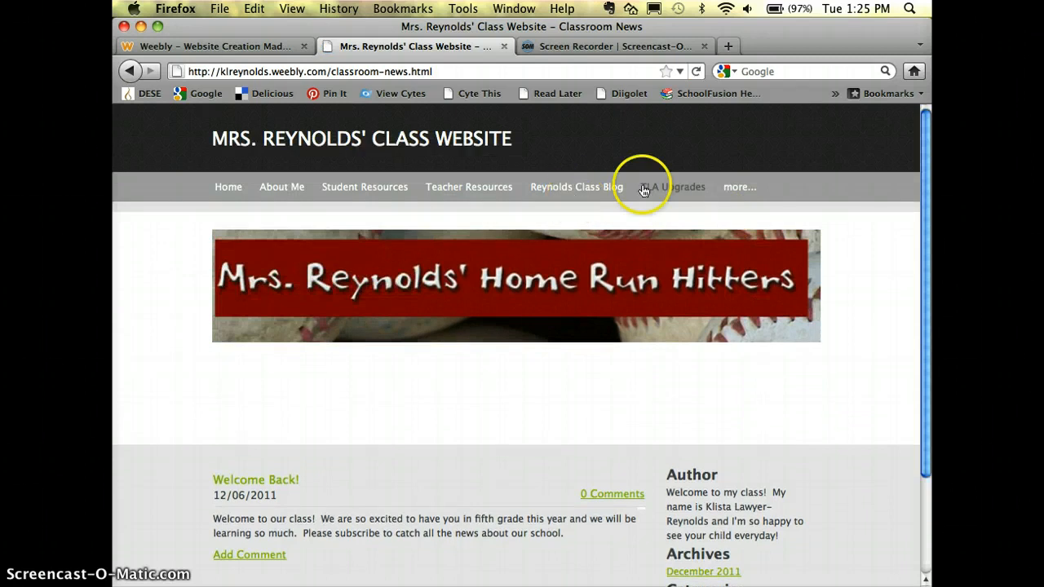
pyautogui.scroll(-3, 821, 319)
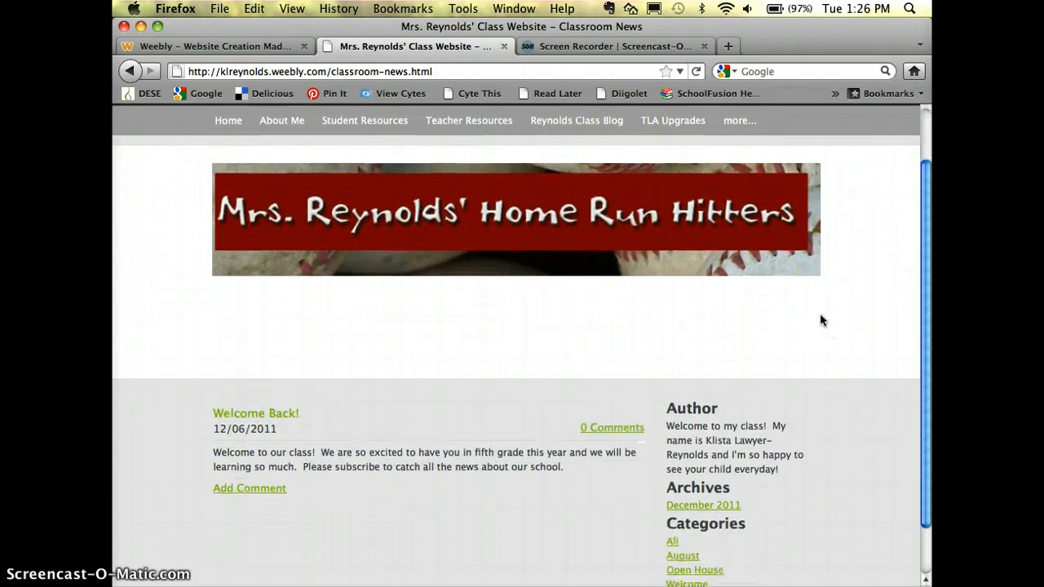